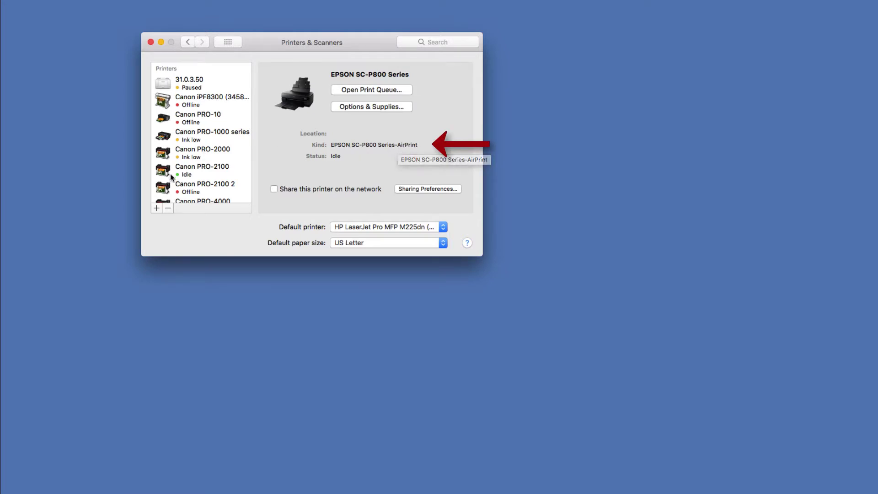
Delete the EPSON SC-P800 Series and re-add it from Nearby Printers, which again makes it AirPrint
click(168, 208)
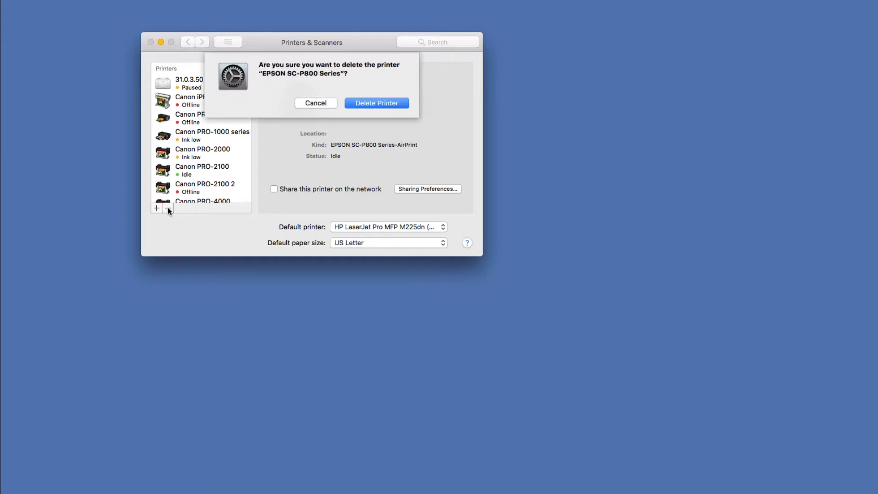
click(366, 103)
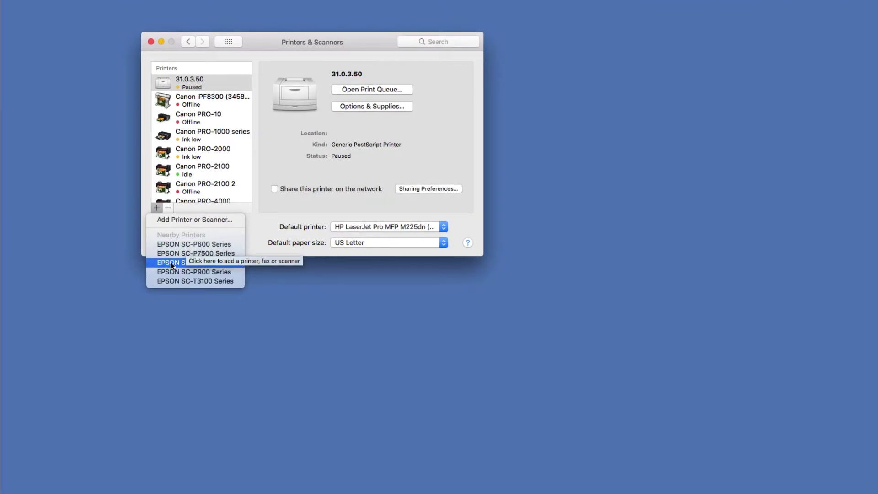
click(172, 262)
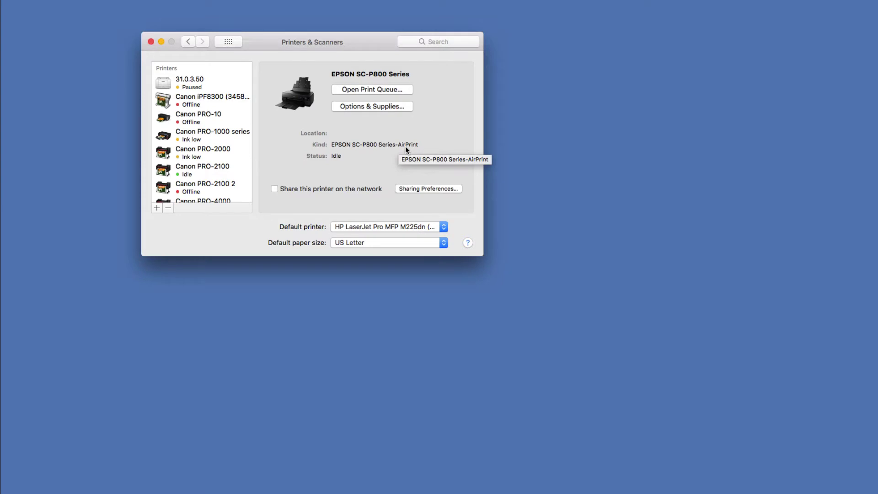
Delete the AirPrint SC-P800 again and bring up the full Add printer window listing Bonjour and EPSON TCPIP printers
click(168, 208)
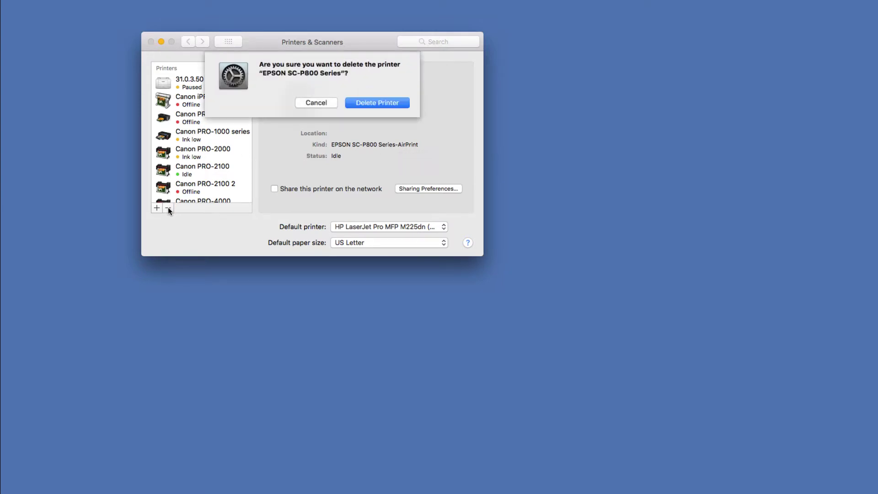
click(368, 102)
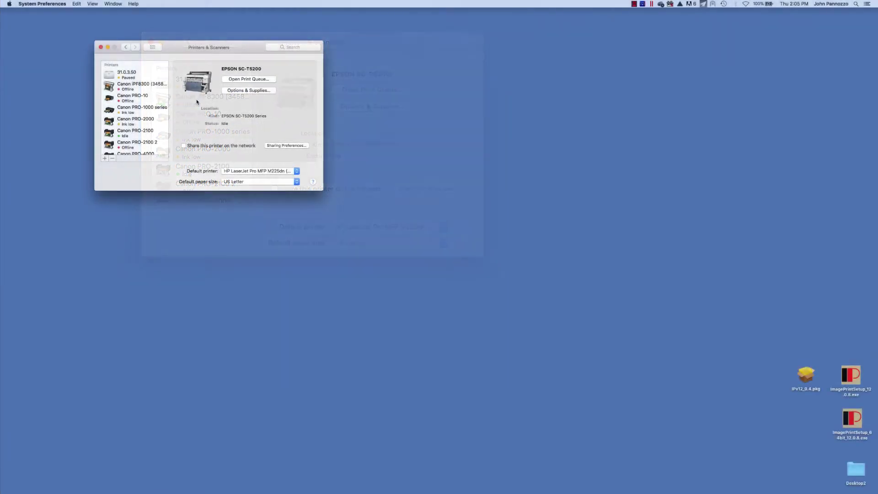
click(156, 207)
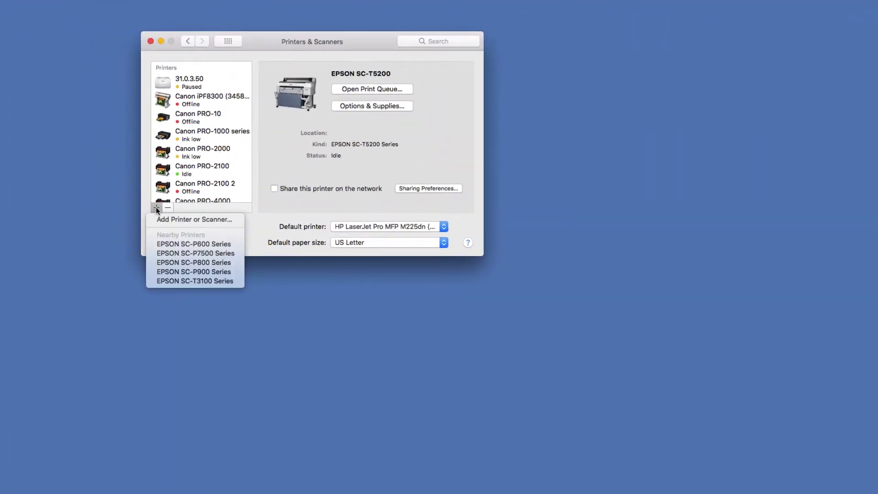
click(170, 220)
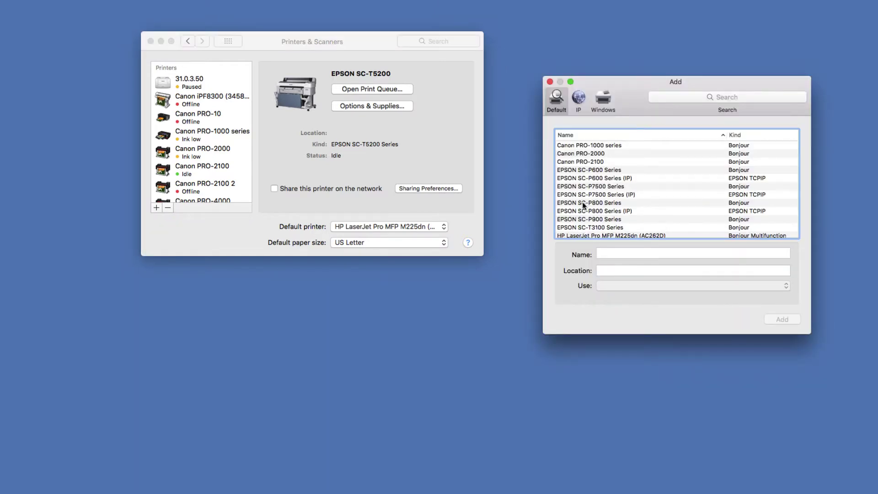
Add the EPSON SC-P800 Series using the EPSON SC-P800 Series driver instead of Secure AirPrint
click(583, 202)
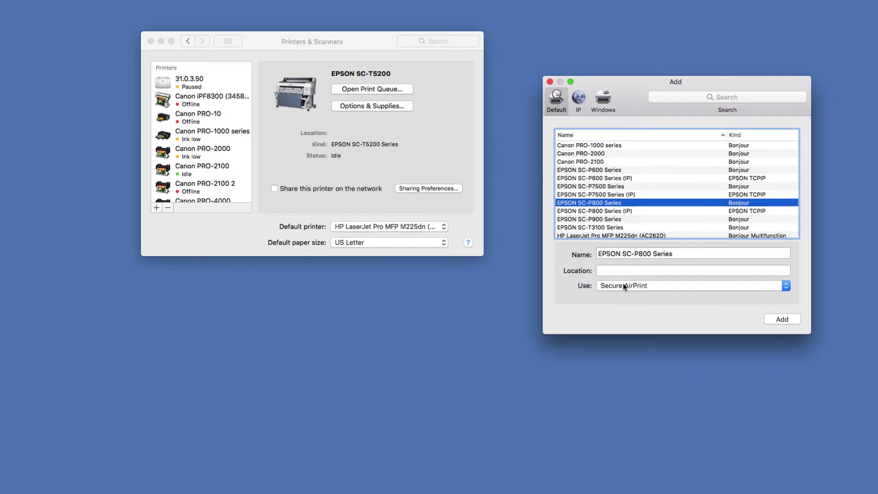
click(787, 286)
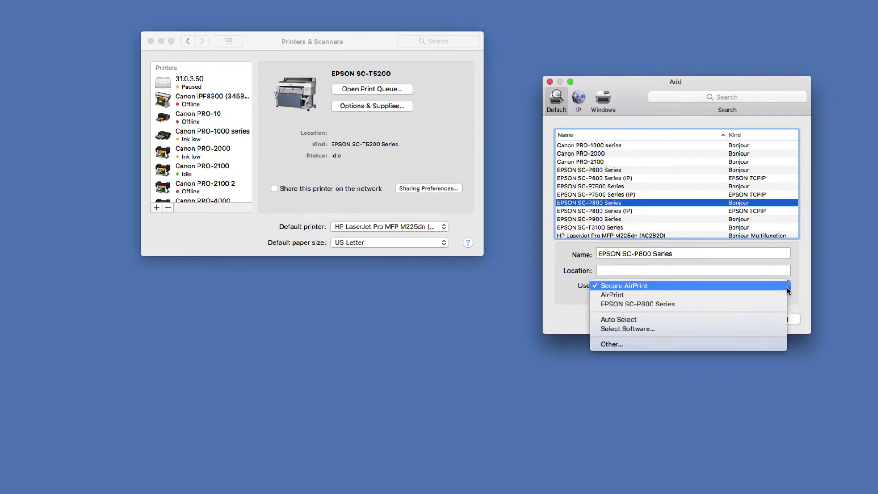
click(664, 306)
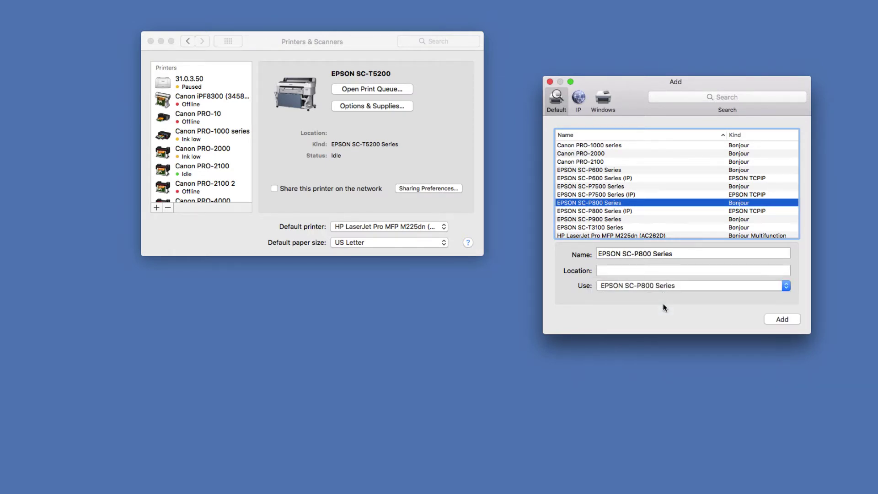
click(785, 318)
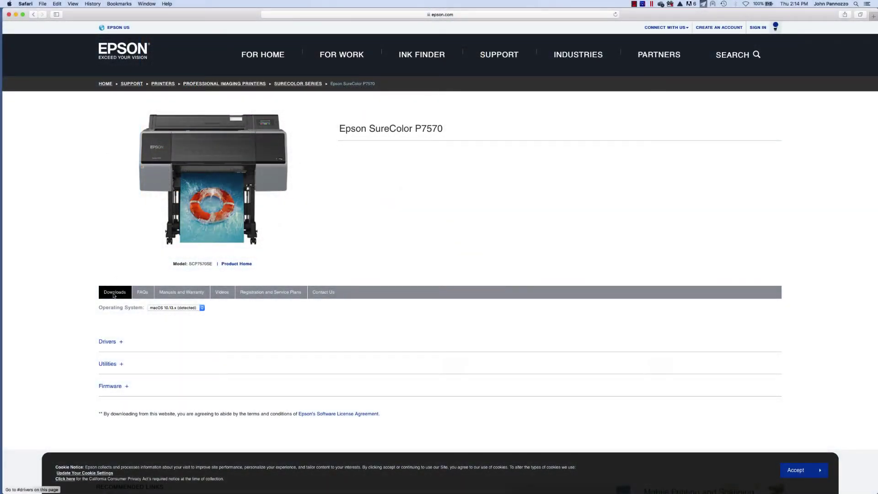
On the SureColor P7570 page, expand Drivers and the Drivers and Utilities Combo Package Installer details
click(108, 342)
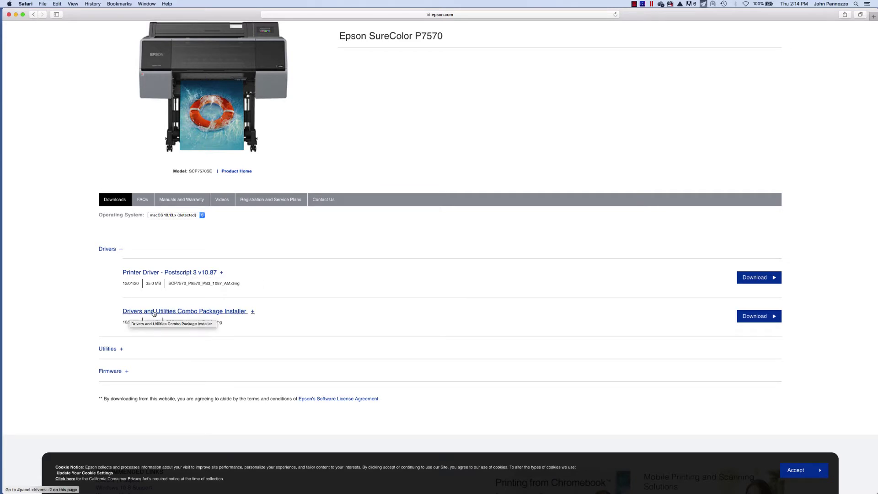
click(154, 312)
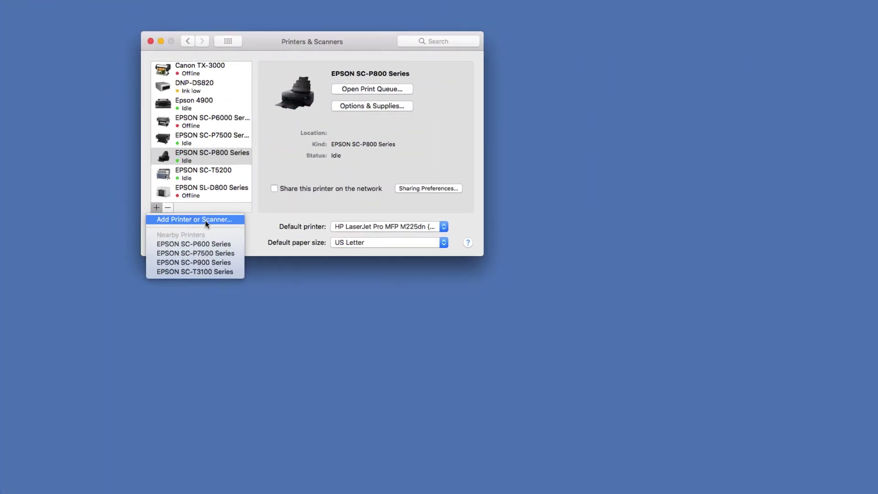
Add the EPSON SC-P7500 Series Bonjour entry, rather than the IP one, with its EPSON SC-P7500 Series driver
click(205, 220)
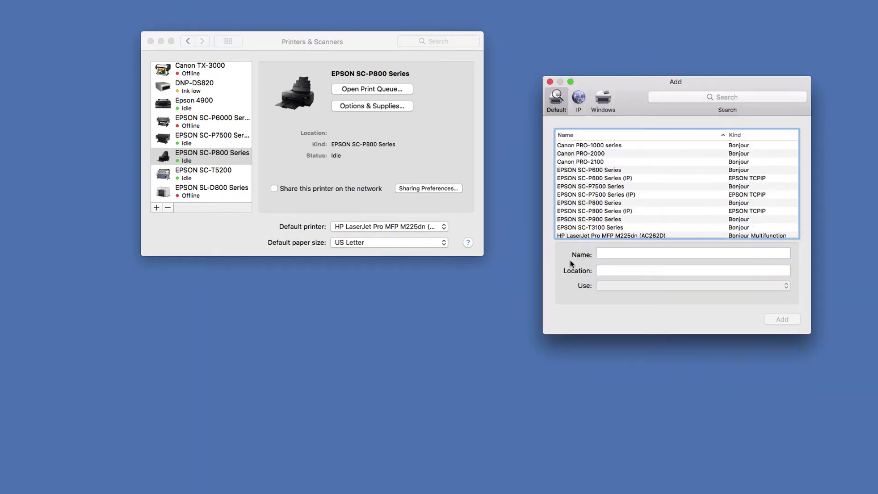
click(597, 188)
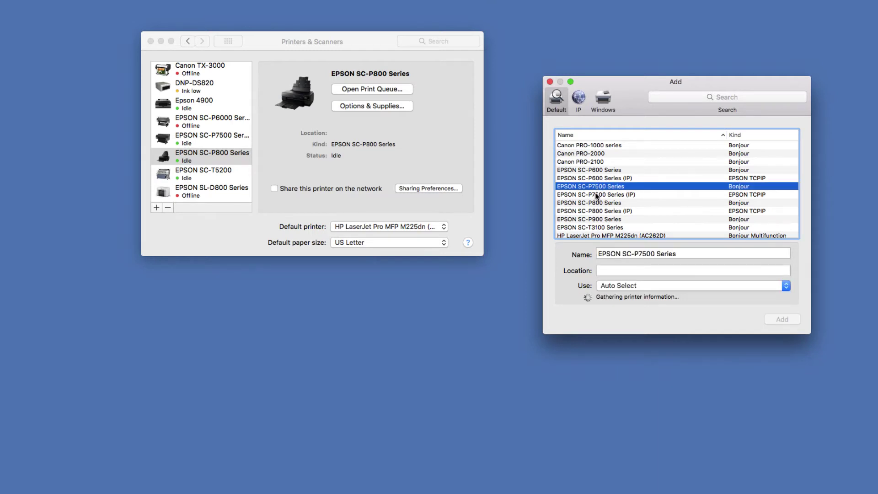
click(596, 195)
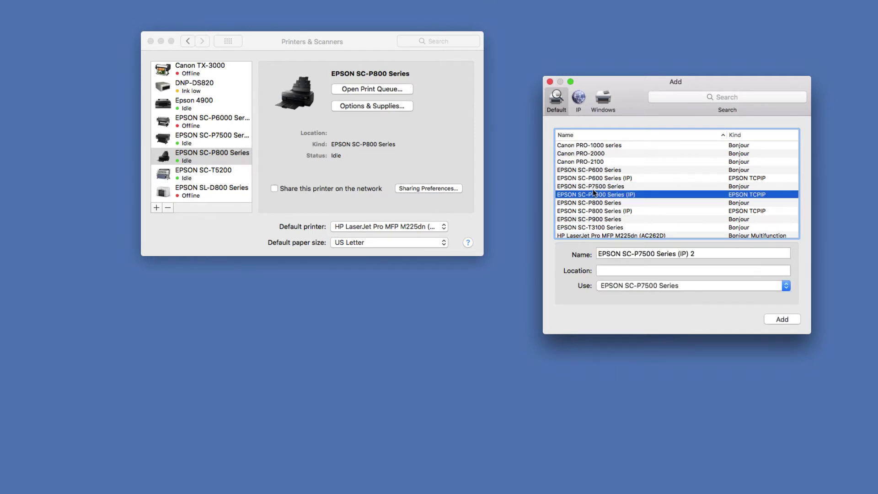
click(592, 187)
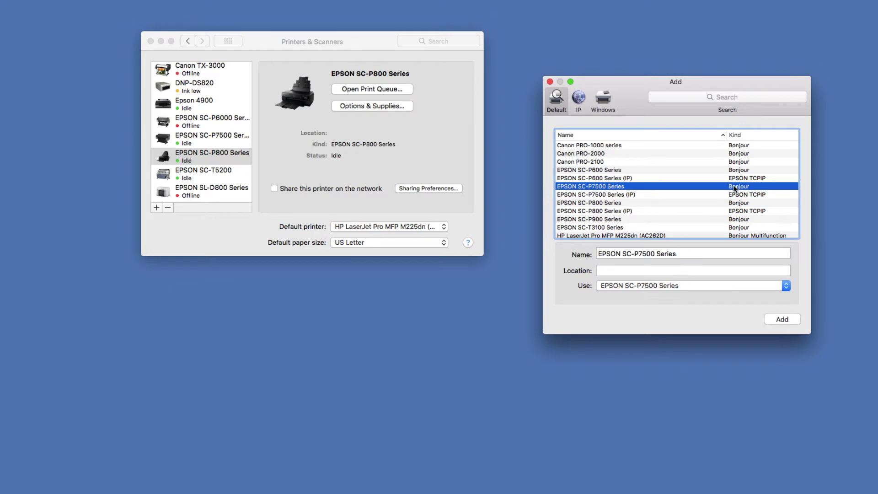
click(778, 319)
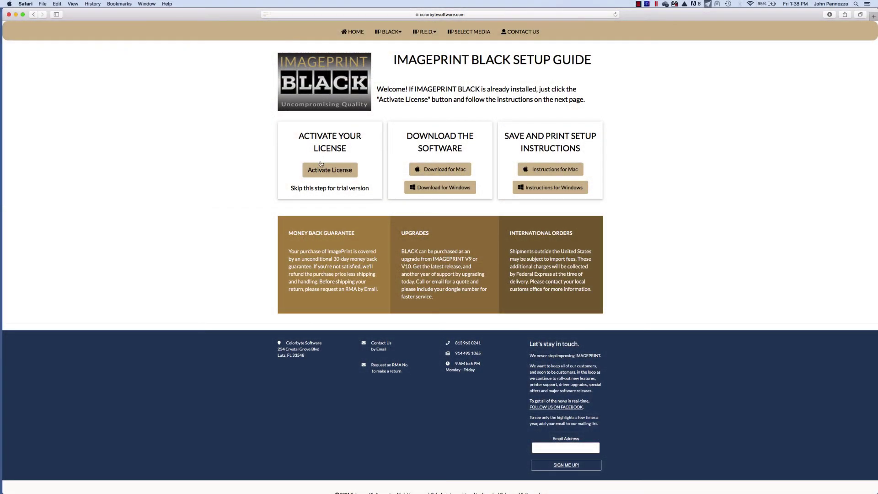
Open the Activate License form and enter the dongle number, login ID and email address
click(323, 171)
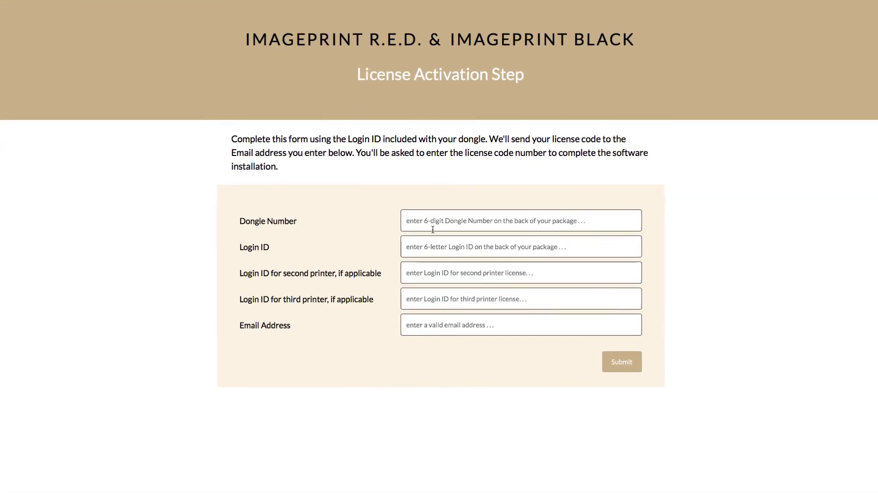
click(432, 214)
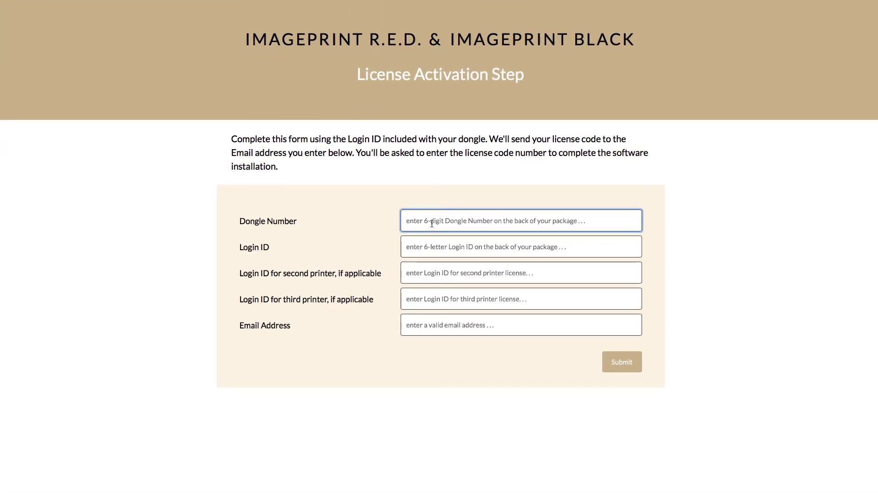
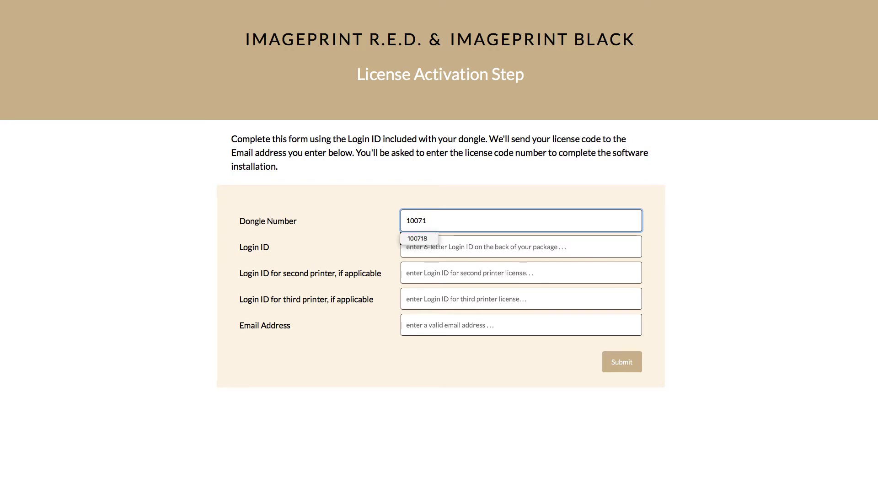
click(439, 246)
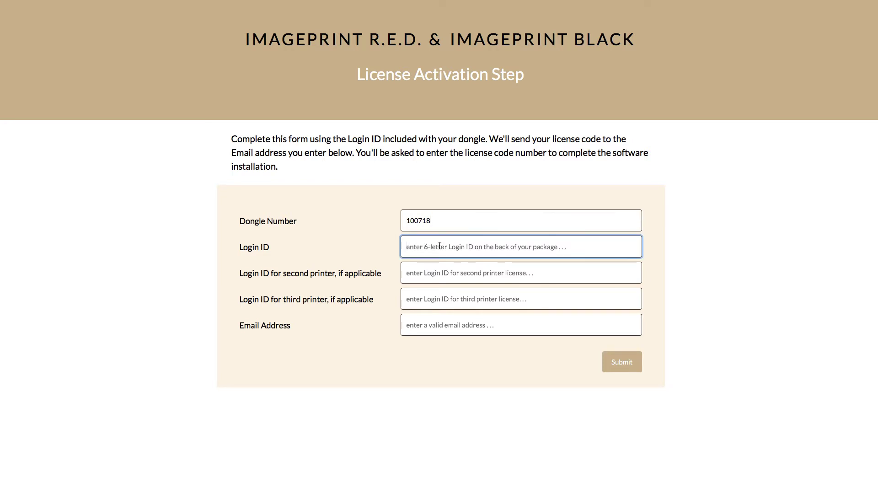
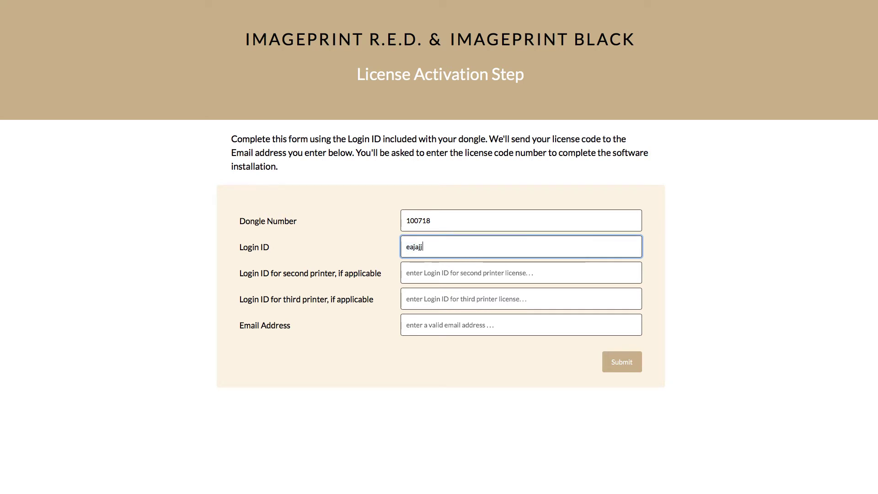
click(432, 324)
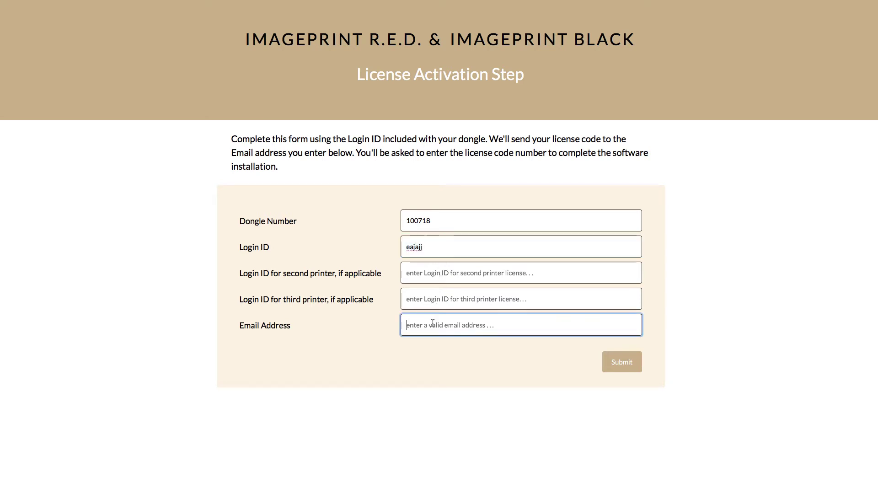
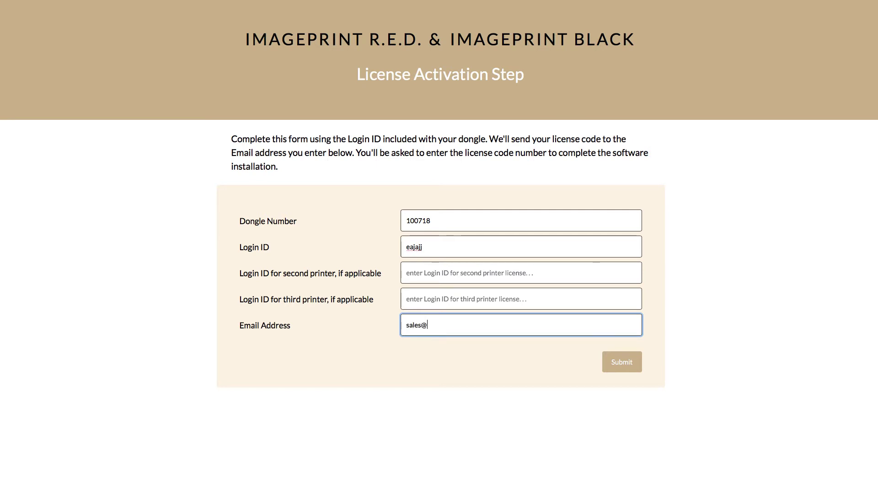
Submit the activation form, select the issued Black 24" license code, and leave the Thank You page
click(617, 362)
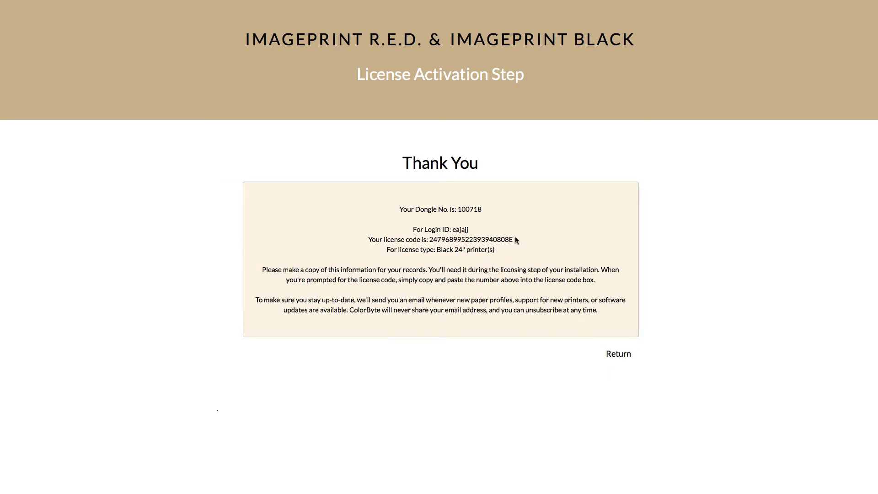
drag(516, 240, 429, 243)
key(super+c)
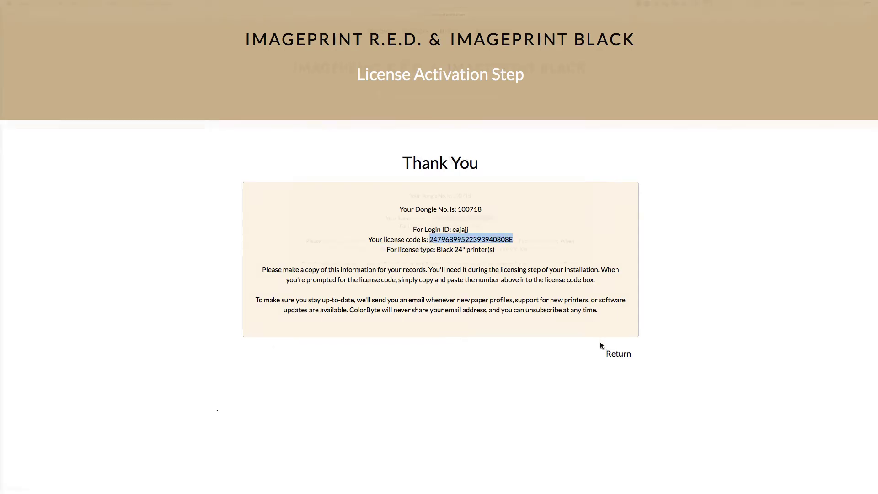
click(617, 354)
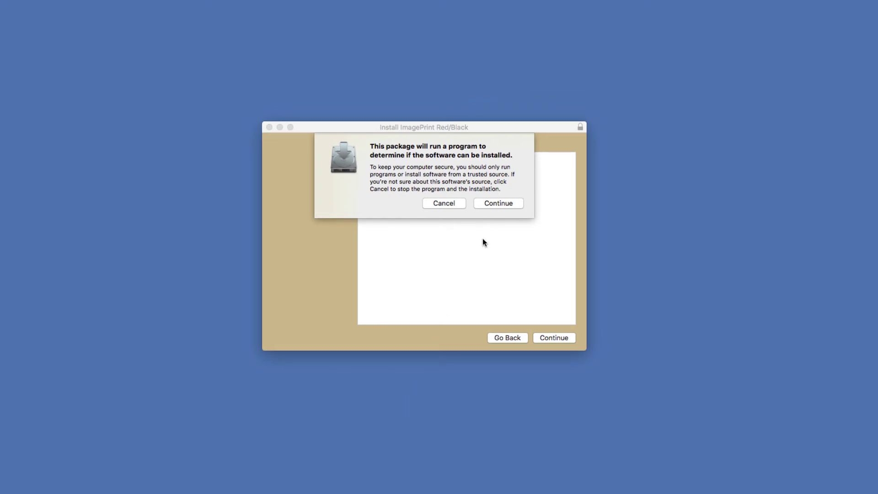
Install ImagePrint Red/Black for all users, accepting the license and authorising with the admin password
click(497, 204)
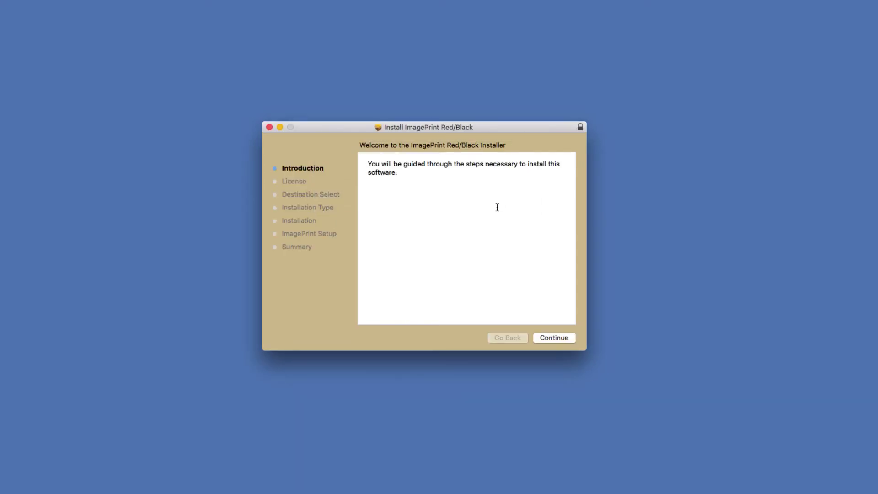
click(554, 337)
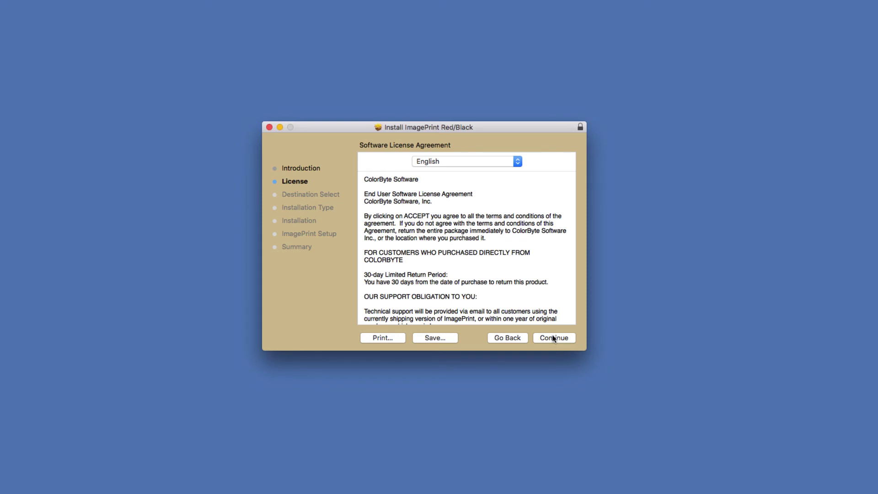
click(553, 338)
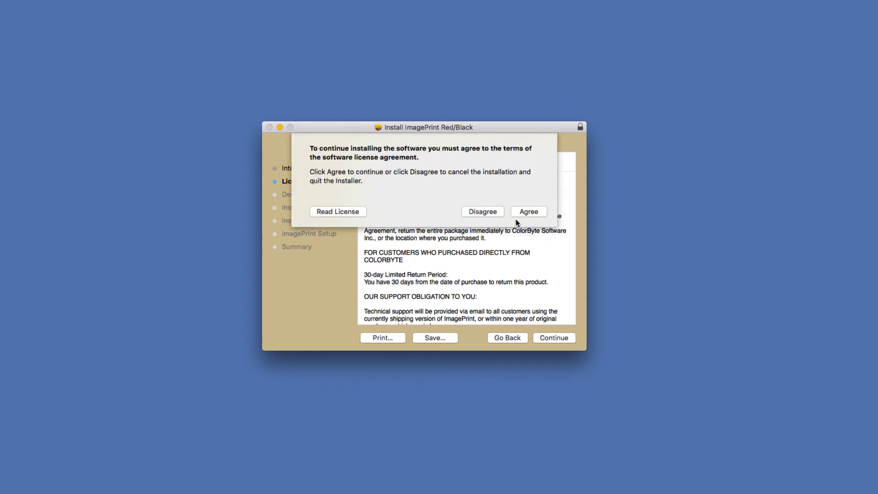
click(522, 213)
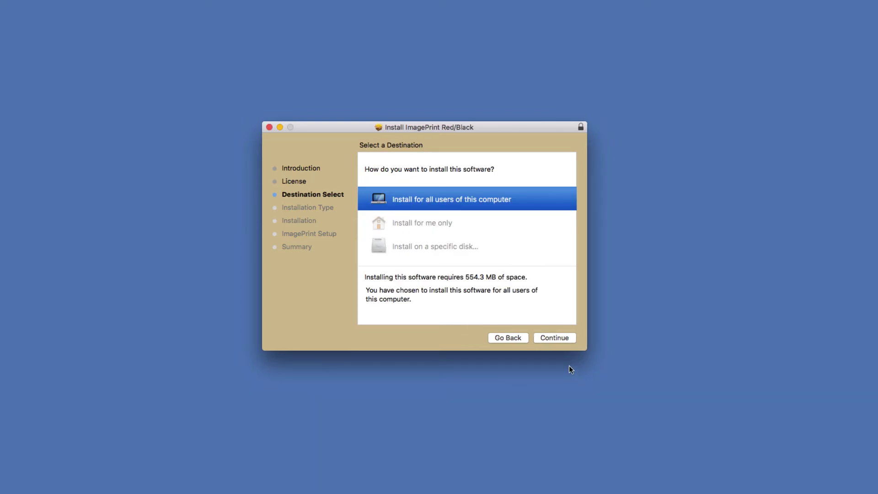
click(554, 339)
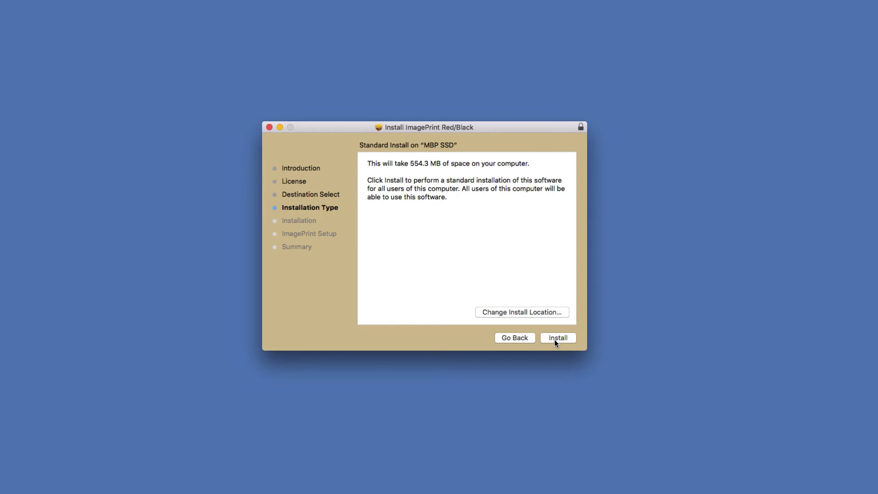
click(554, 339)
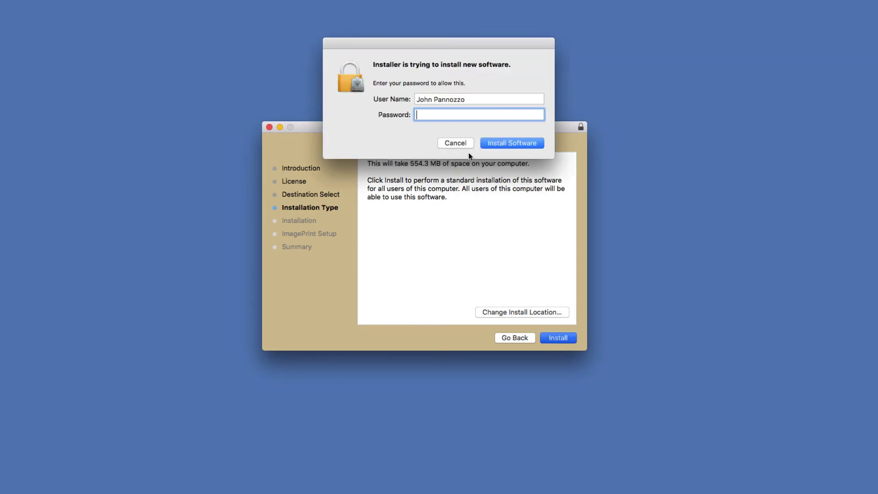
text(•••••••)
key(Return)
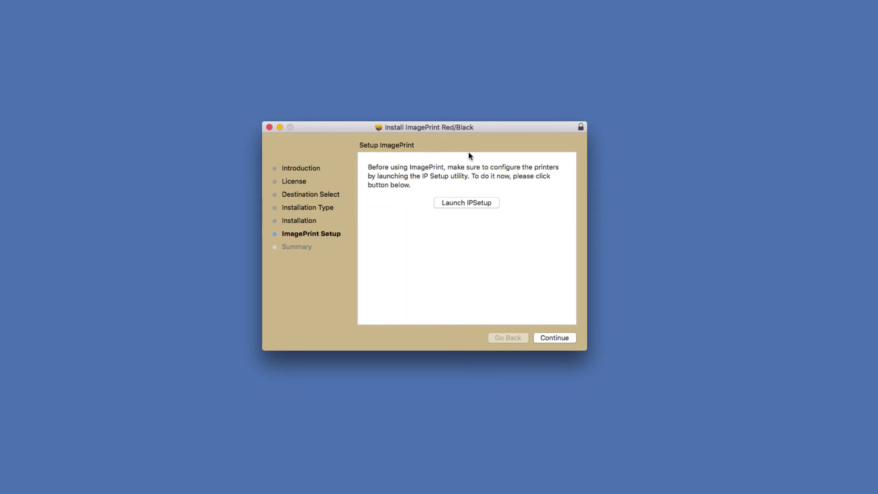
Launch IPSetup from the installer and start its Add Printer Wizard
click(465, 203)
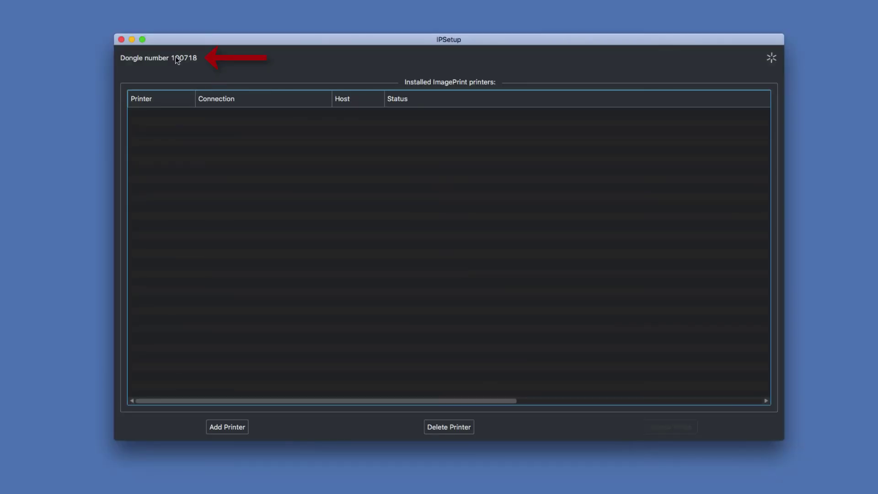
click(228, 428)
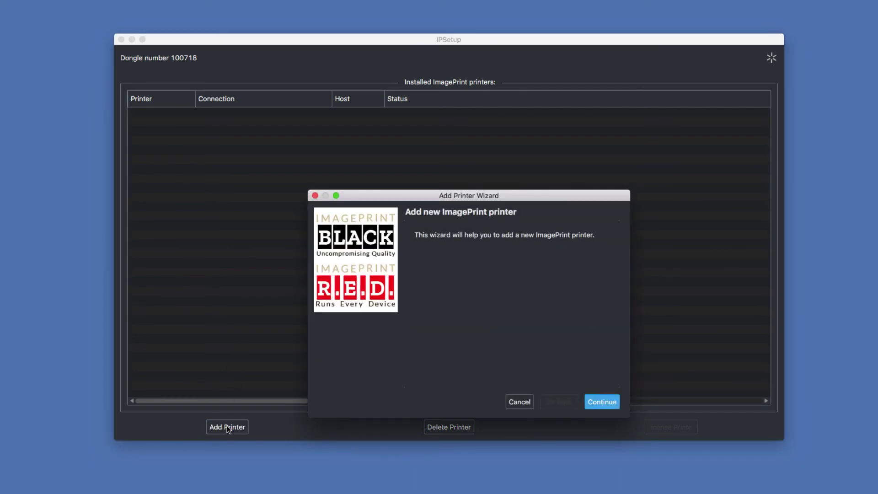
Replace the placeholder 0 with the pasted license code and continue to the Choose printer step
click(601, 403)
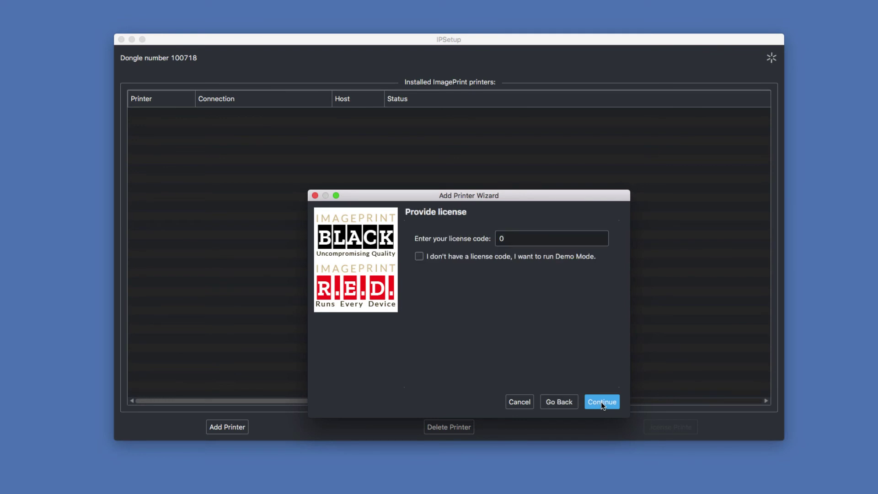
key(Tab)
key(BackSpace)
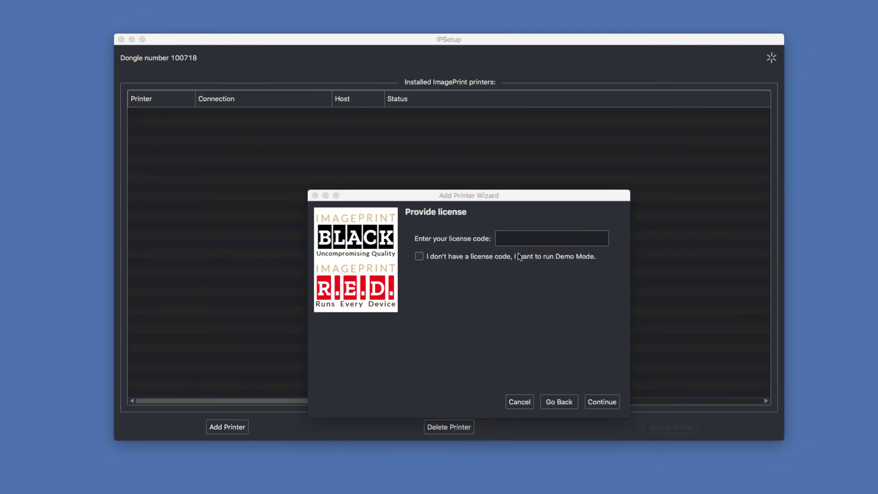
click(507, 240)
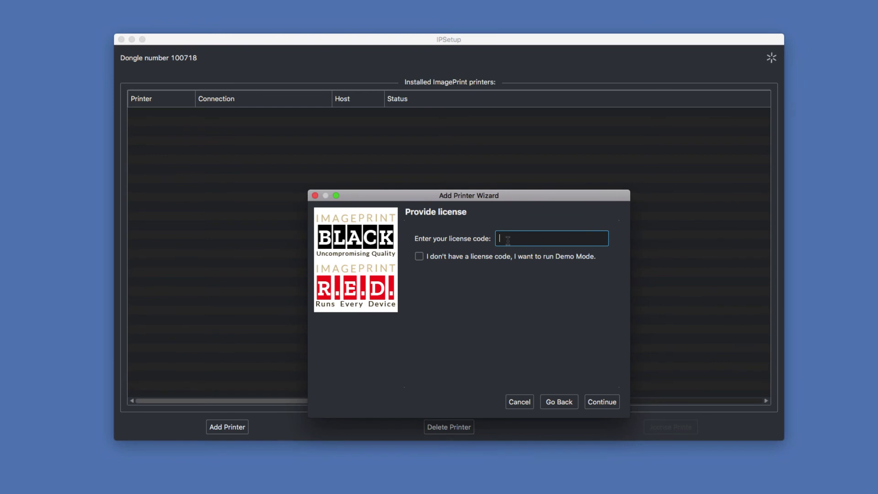
key(super+v)
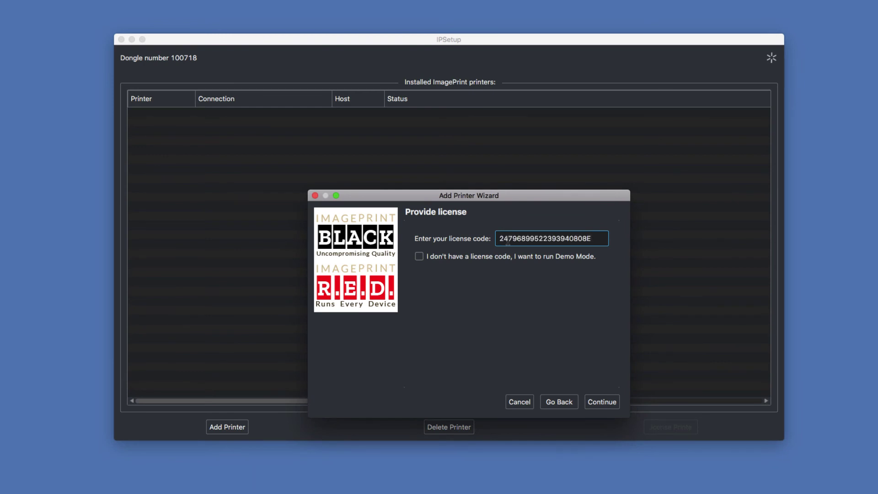
click(596, 403)
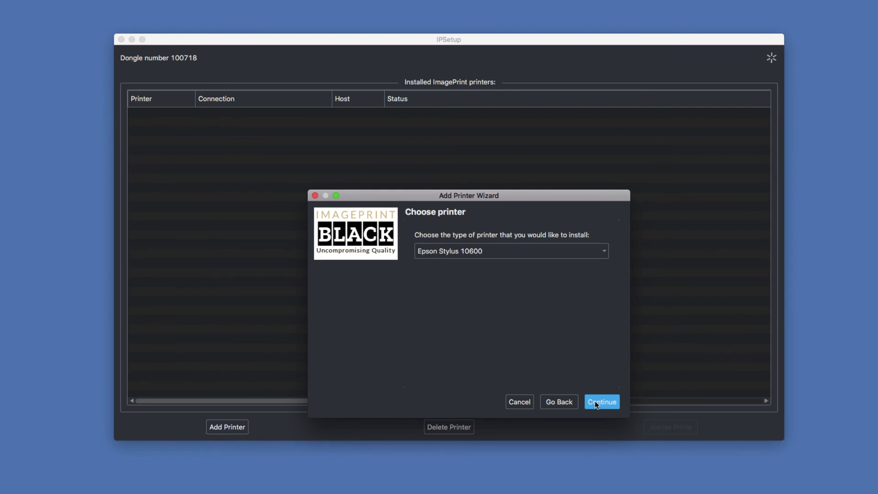
Choose Epson SureColor P7500 as the printer type and continue
click(604, 251)
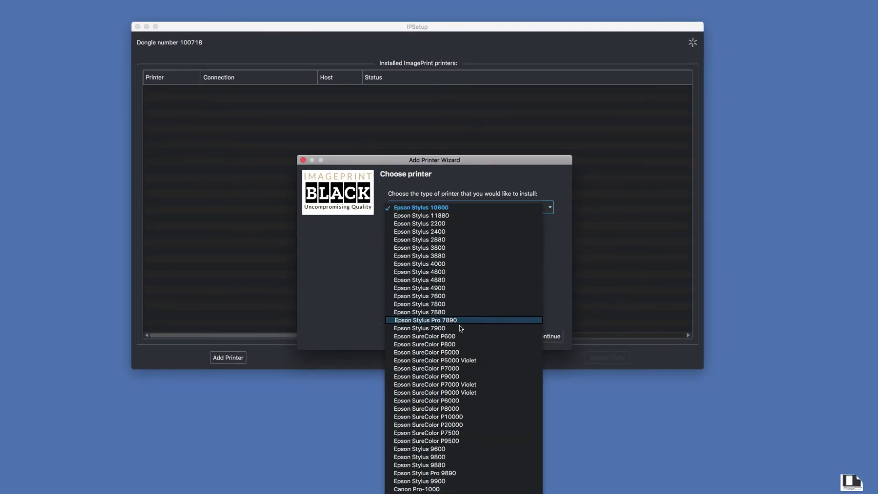
click(434, 433)
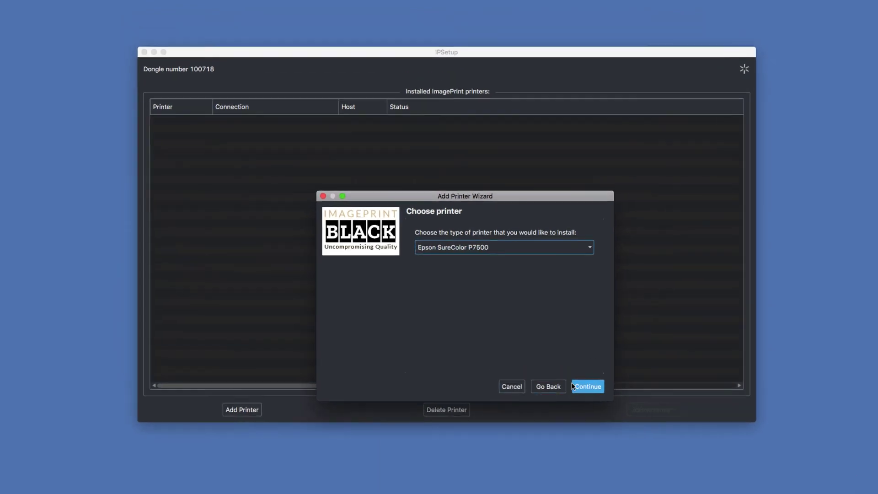
click(591, 391)
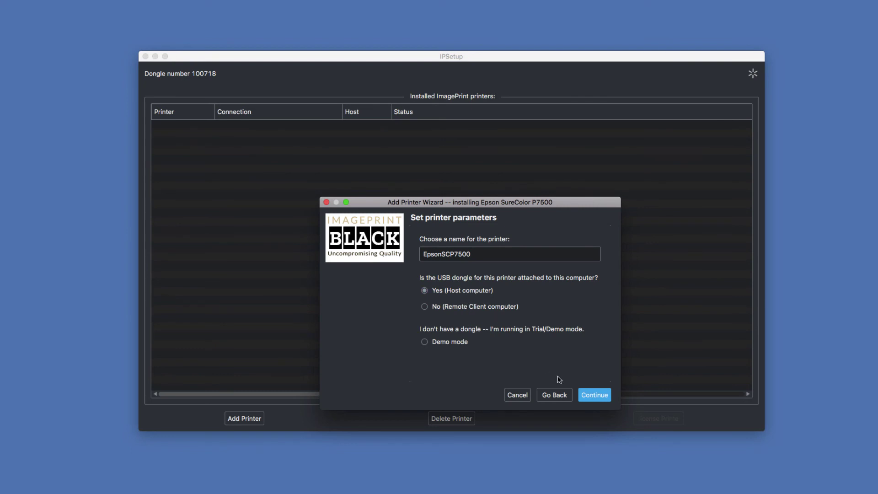
Keep the name EpsonSCP7500 with USB dongle, link it to the EPSON SC-P7500 Series system printer, and finish
click(596, 396)
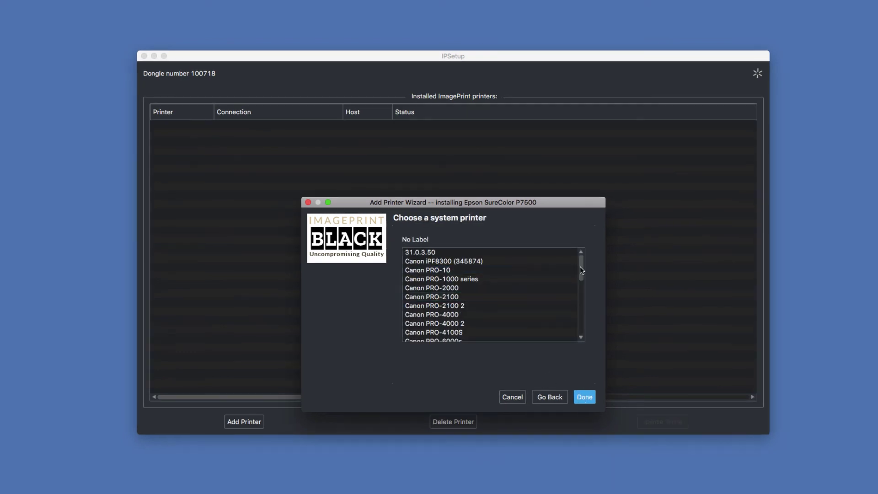
drag(580, 269, 579, 292)
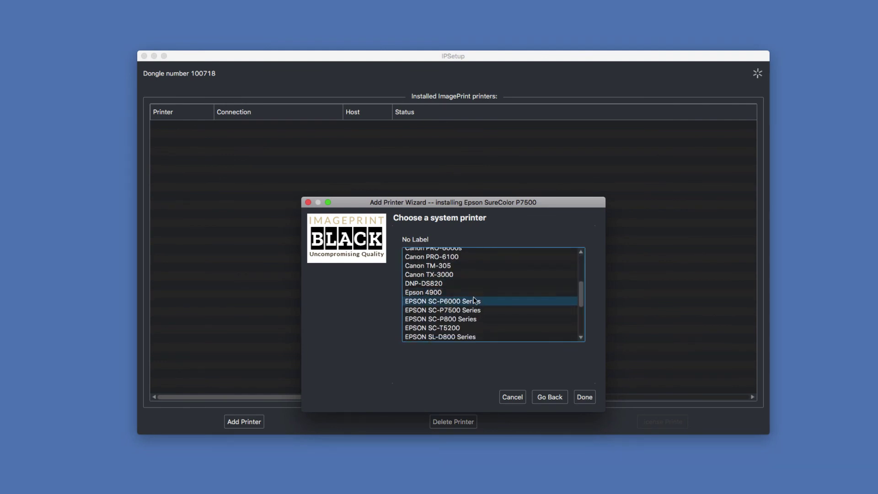
click(454, 311)
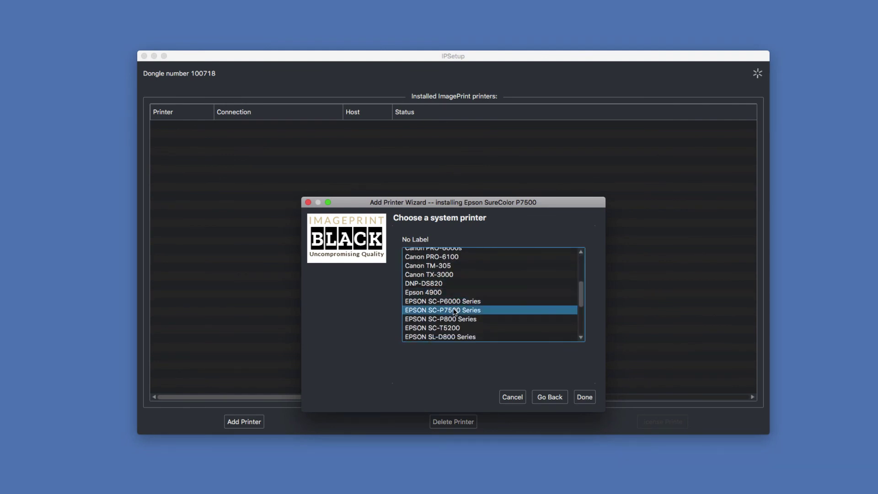
click(585, 398)
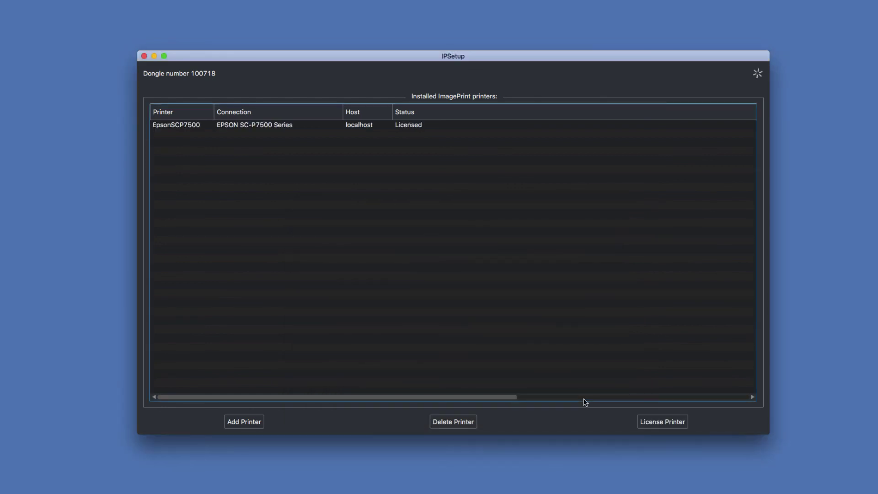
click(416, 129)
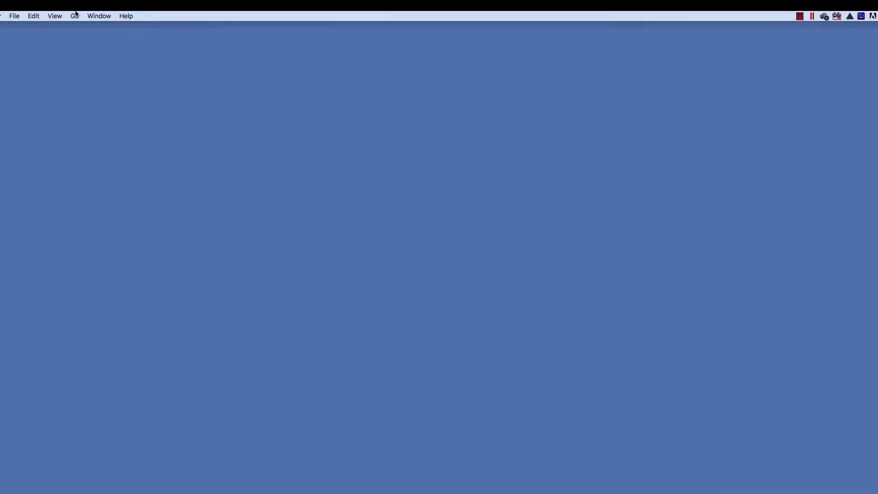
Go to Applications, open the ImagePrint folder, and launch the ImagePrint app
click(75, 15)
click(102, 147)
scroll(417, 308, down, 10)
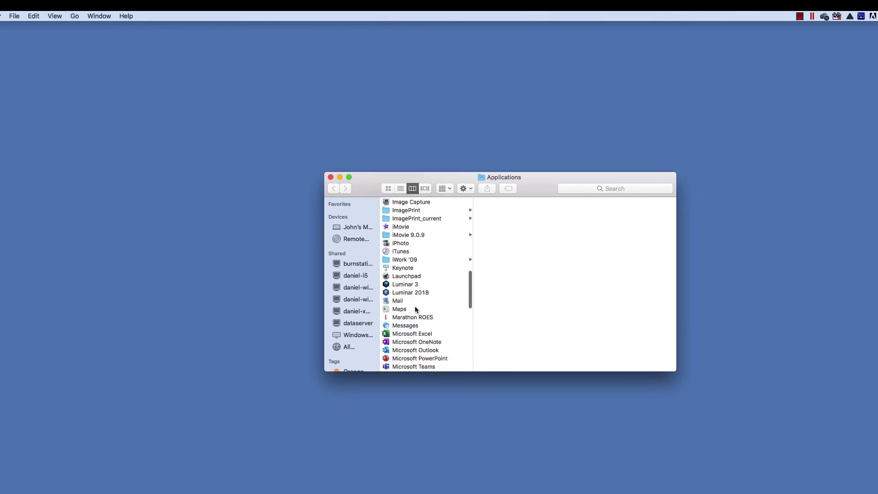
scroll(415, 306, up, 2)
click(387, 241)
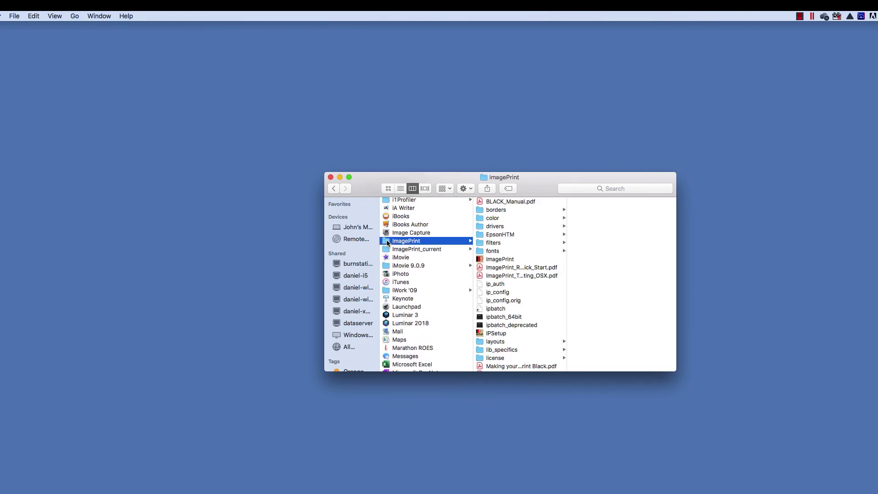
double_click(480, 259)
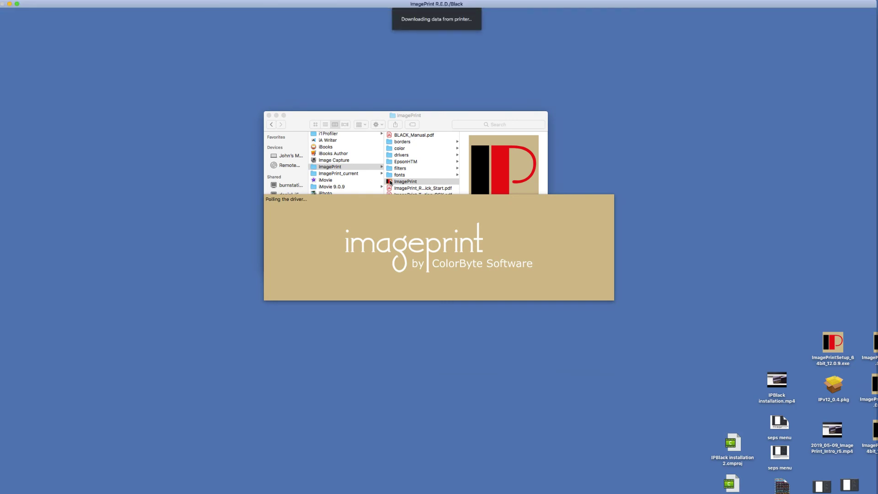